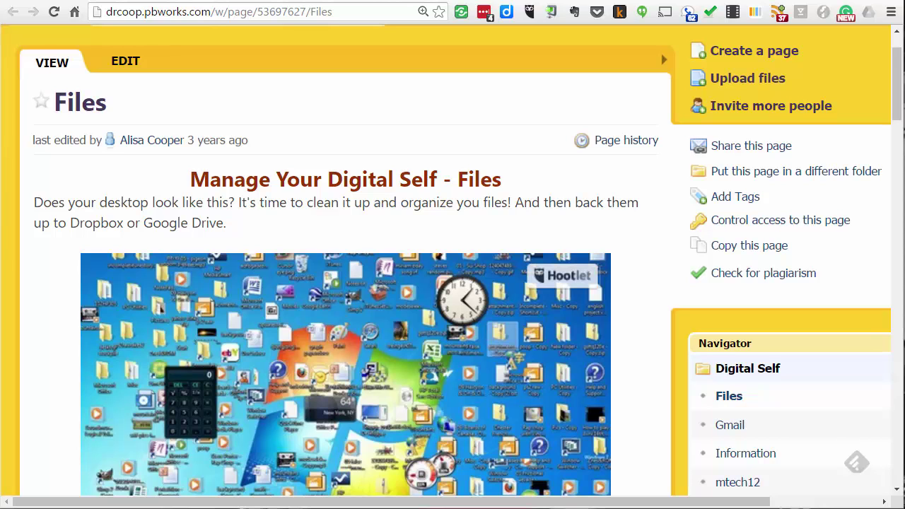
- View the cluttered desktop screenshot at full size and scroll through it
scroll(476, 246, "down", 2)
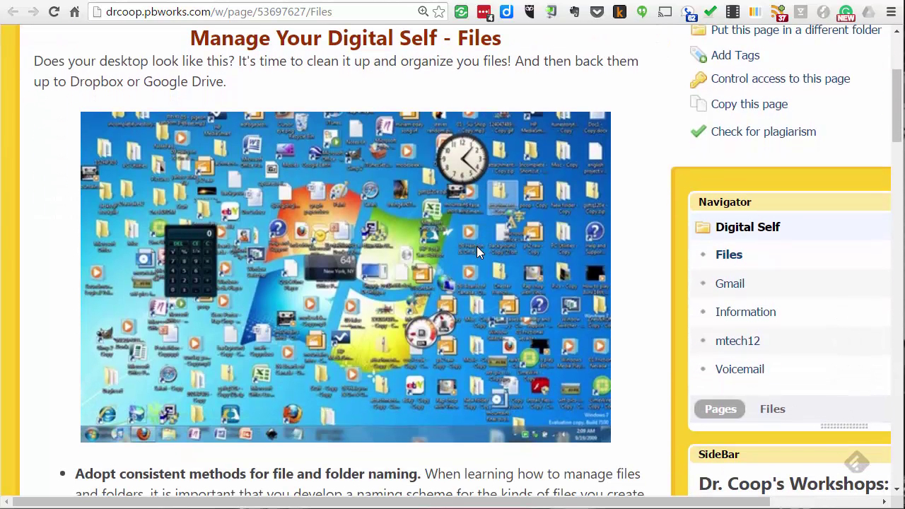
left_click(314, 234)
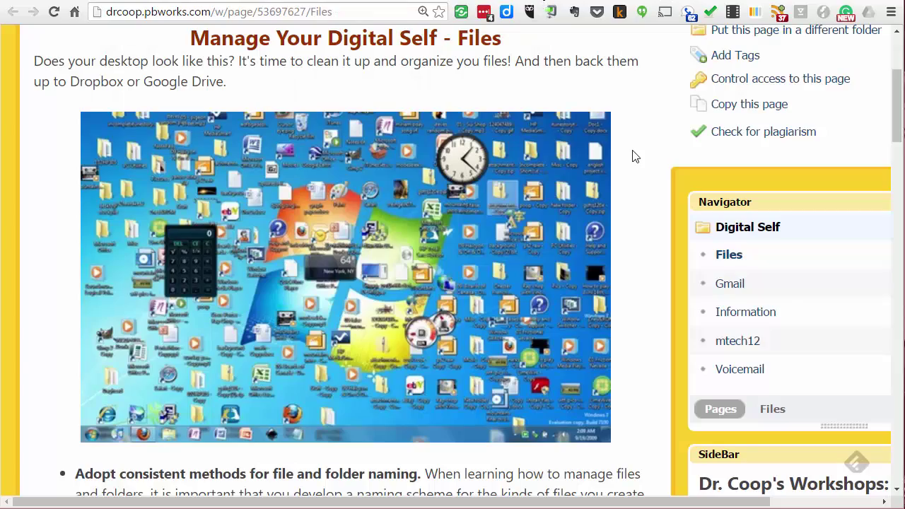
scroll(629, 159, "down", 2)
scroll(621, 167, "down", 3)
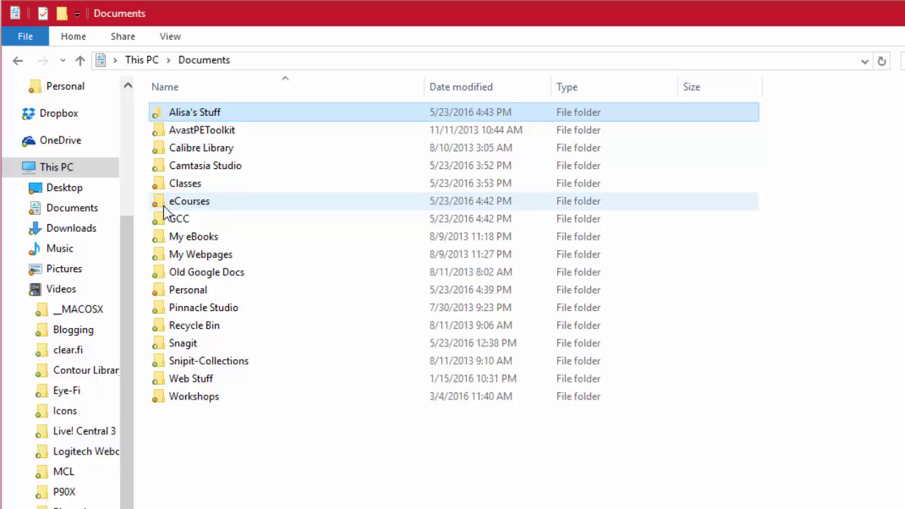
- Open the Classes folder in Documents to reveal its eight course subfolders
mouse_move(178, 185)
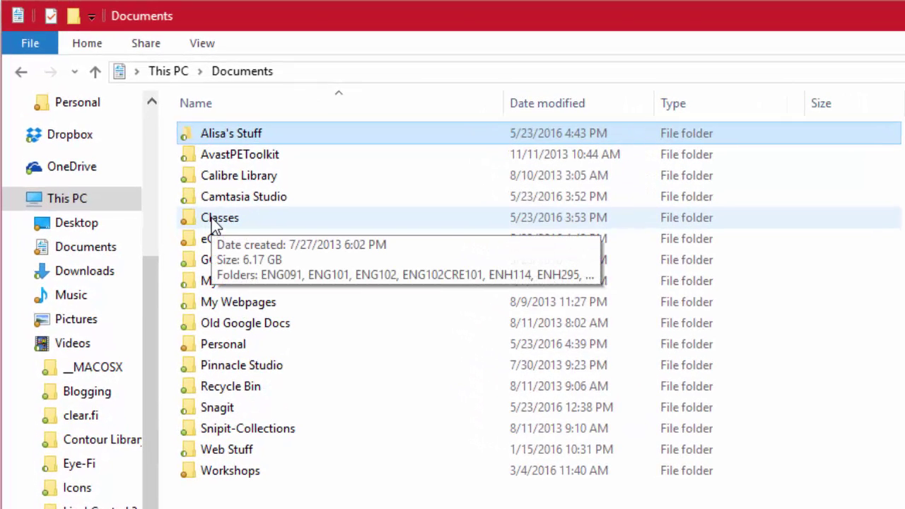
left_click(214, 219)
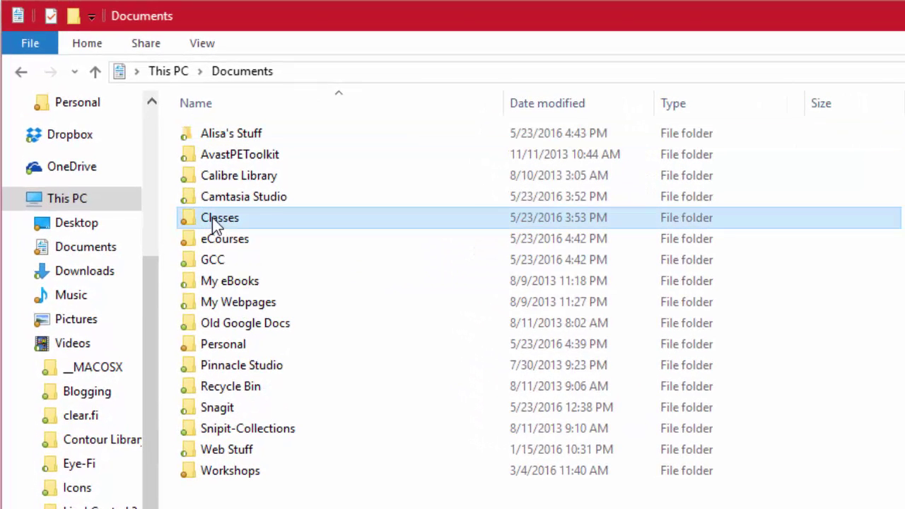
left_click(212, 217)
left_click(197, 220)
double_click(197, 220)
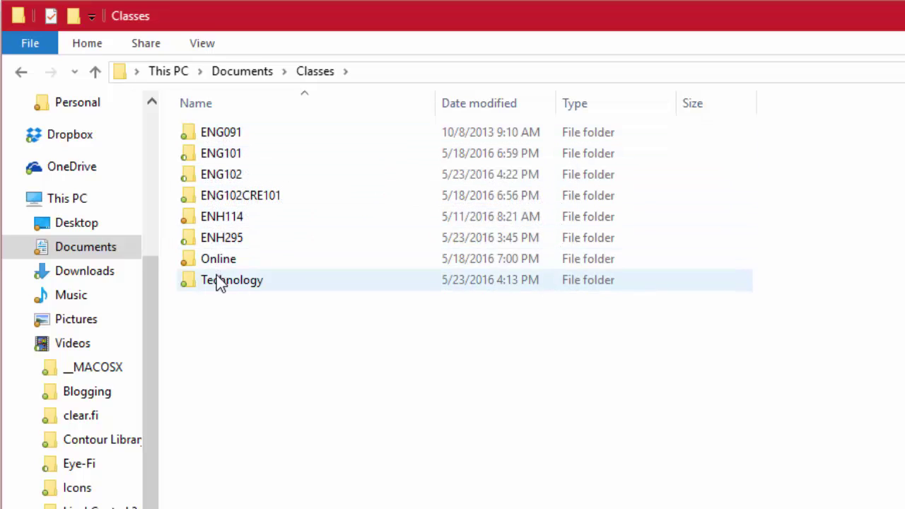
- Open the ENG102 course folder inside Classes
left_click(210, 176)
double_click(210, 175)
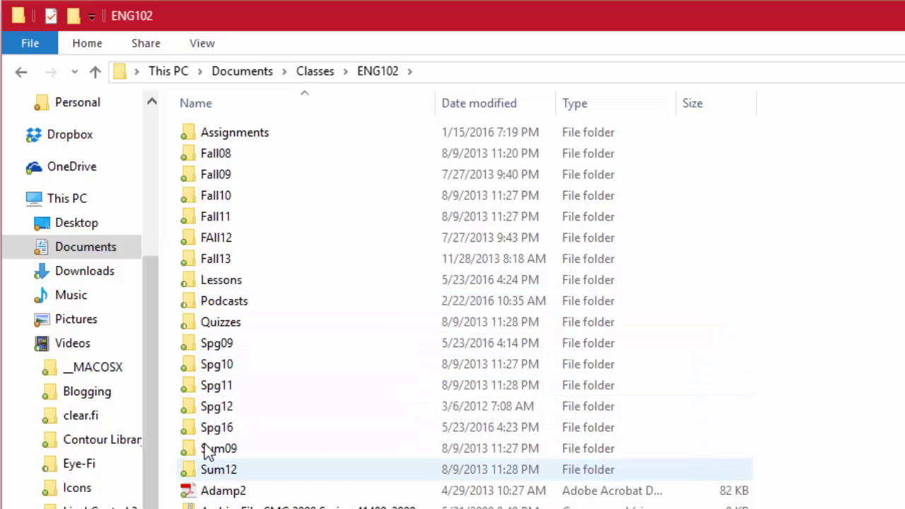
mouse_move(216, 383)
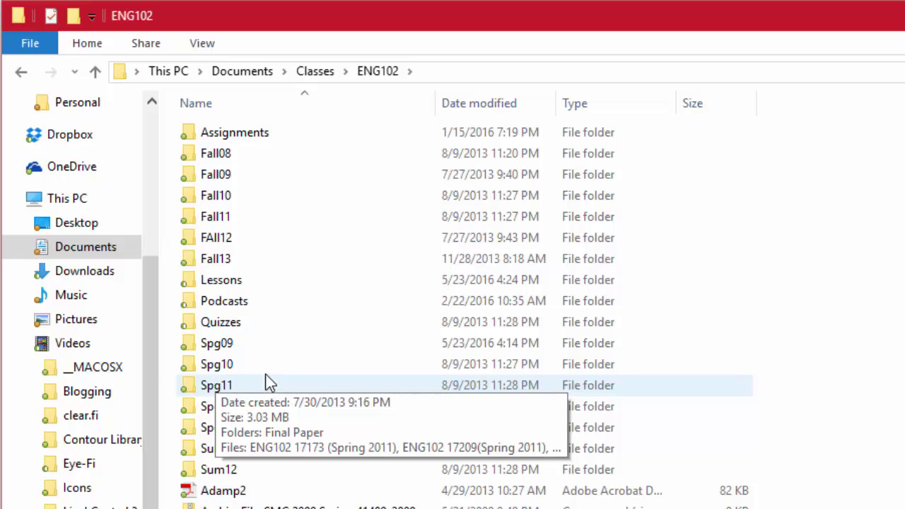
scroll(273, 365, "down", 1)
scroll(267, 366, "up", 1)
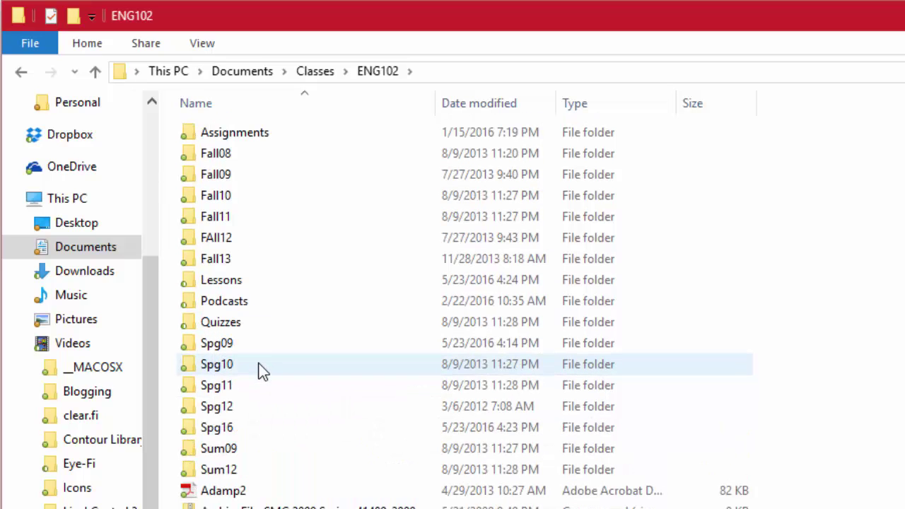
- Open ENG102's Assignments folder and scroll through its folders and ENG102Assn files
double_click(236, 134)
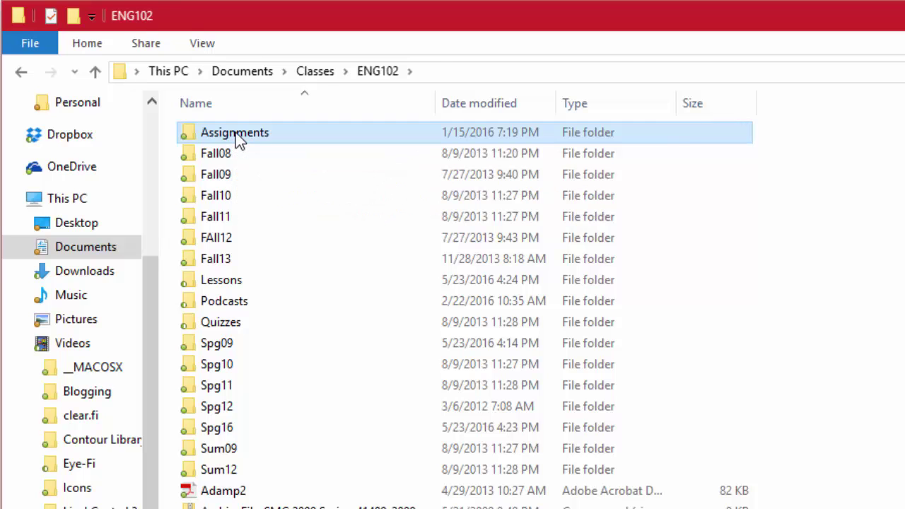
scroll(346, 198, "down", 5)
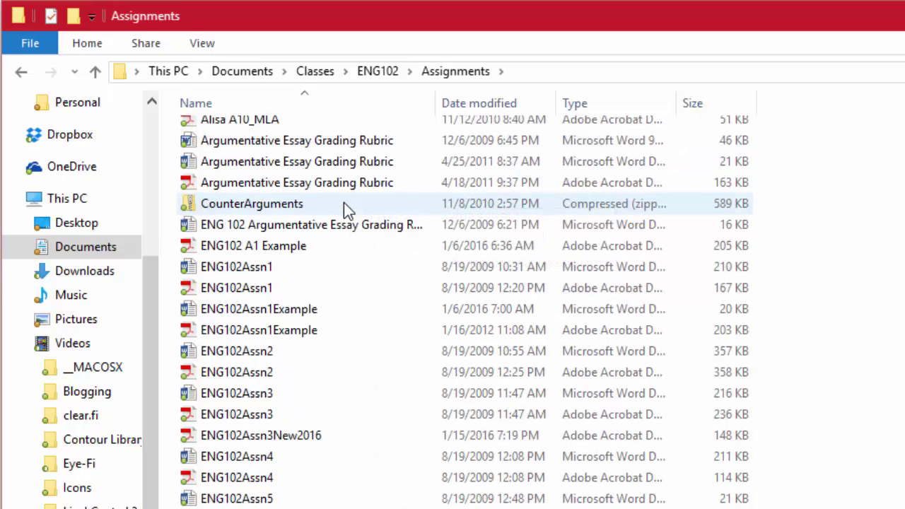
scroll(348, 210, "up", 1)
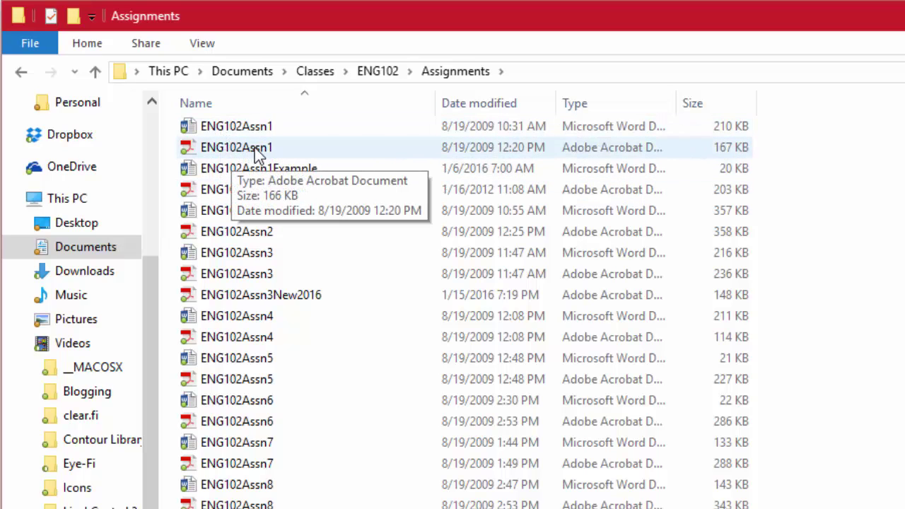
scroll(332, 277, "down", 2)
scroll(329, 271, "down", 1)
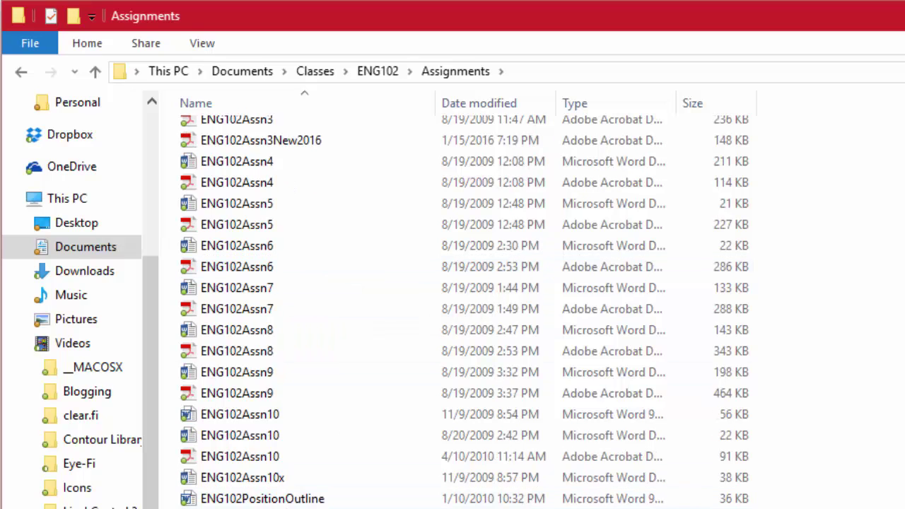
scroll(467, 311, "up", 6)
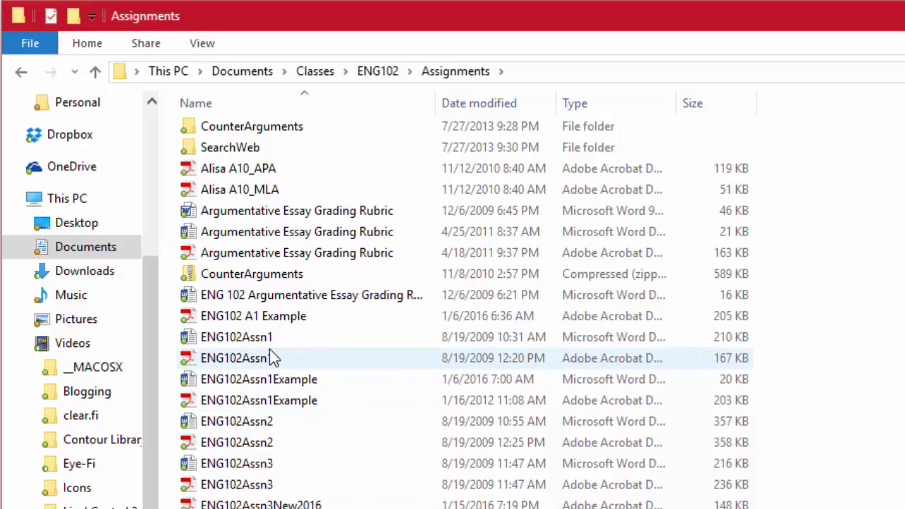
- Browse into My eBooks and an author ebook folder, then return to Documents
left_click(68, 253)
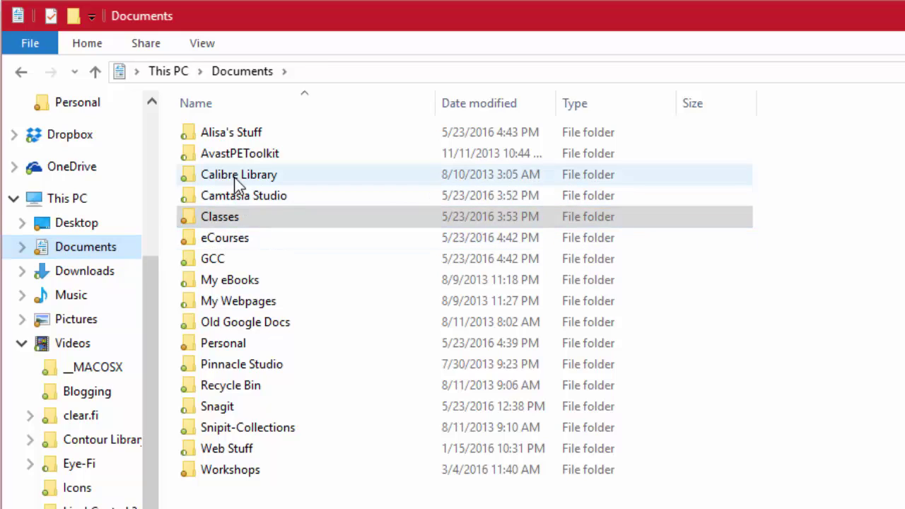
double_click(230, 282)
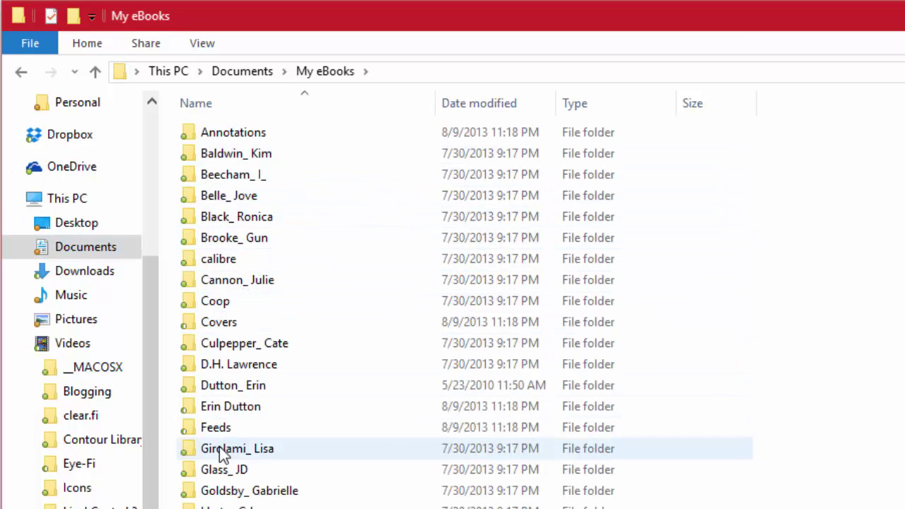
mouse_move(220, 413)
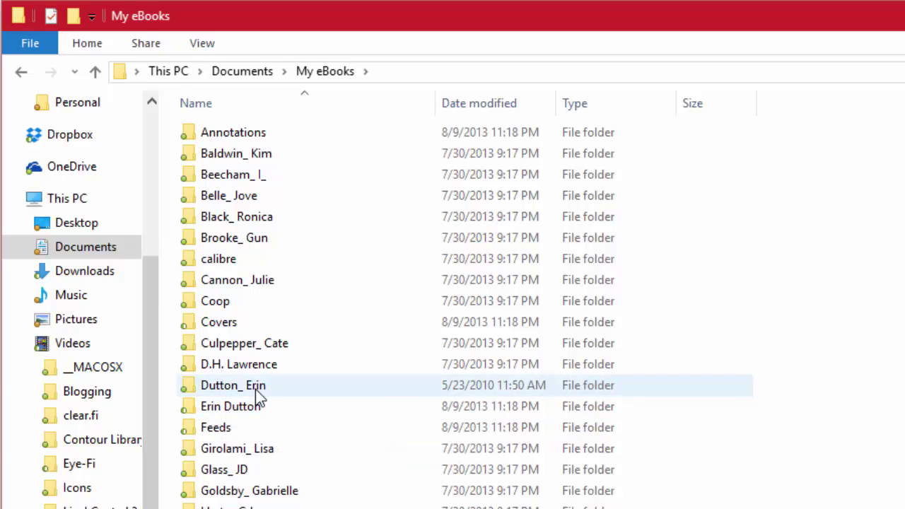
double_click(224, 155)
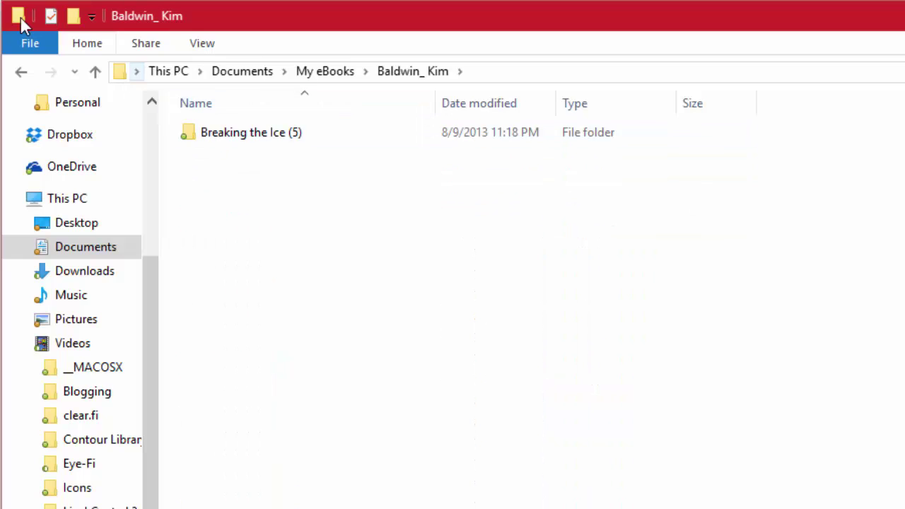
left_click(71, 249)
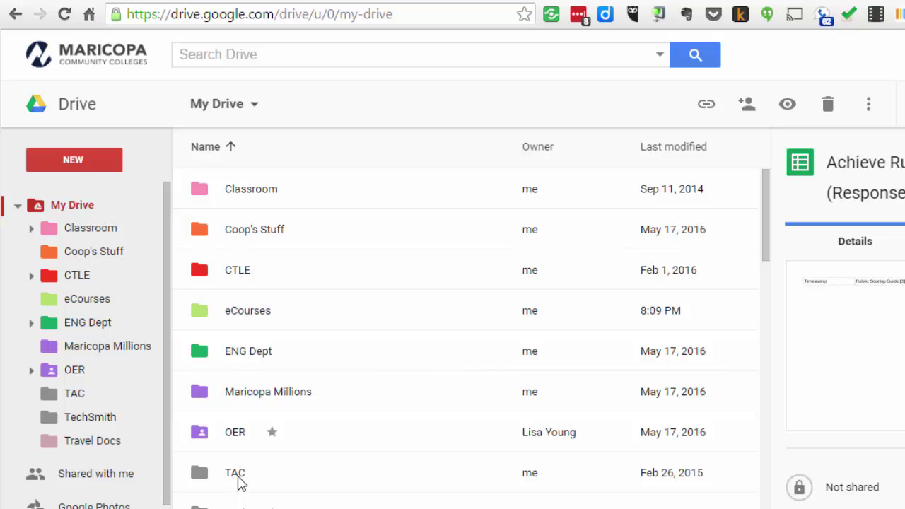
- Scroll My Drive and select the loose 2/9/2015 OER Steering Team Agenda document
scroll(270, 450, "down", 1)
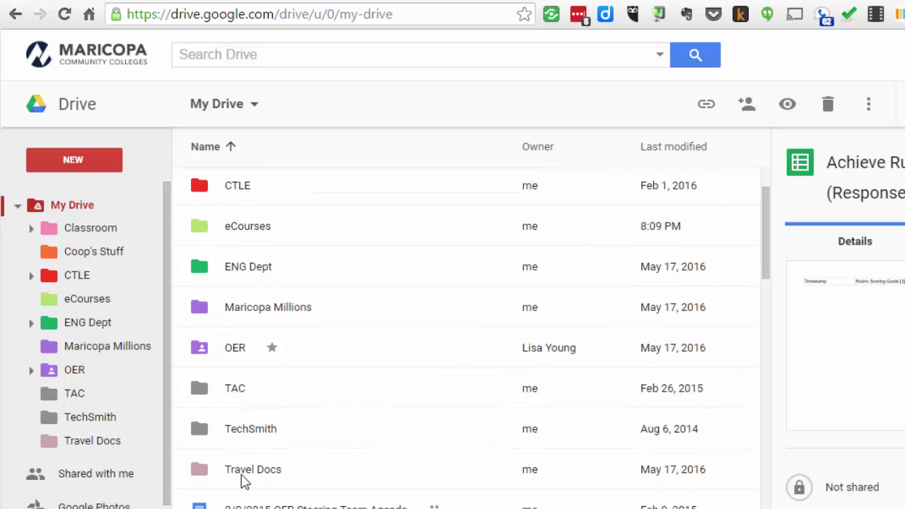
scroll(306, 404, "down", 3)
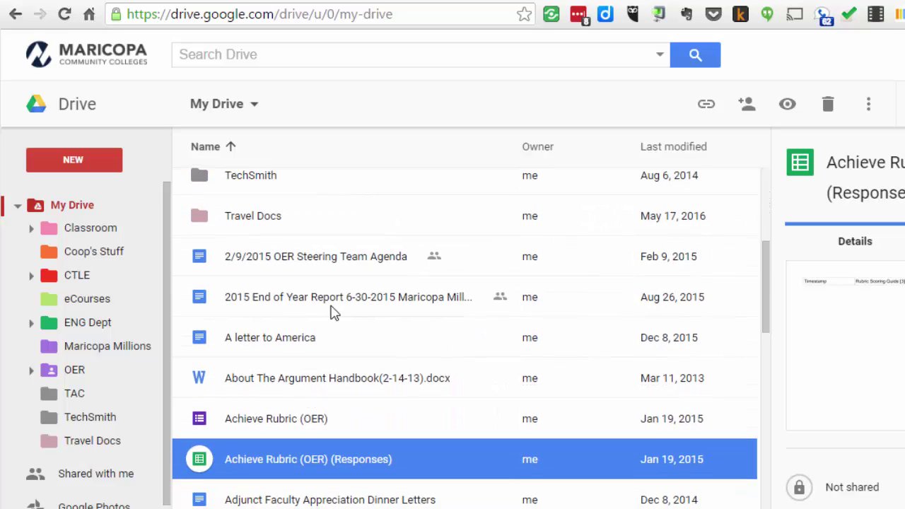
scroll(339, 382, "up", 1)
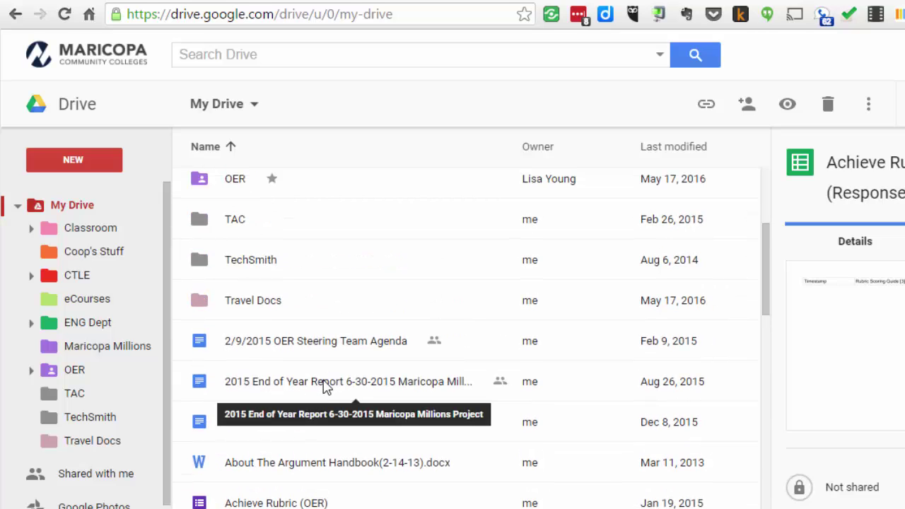
scroll(332, 385, "up", 1)
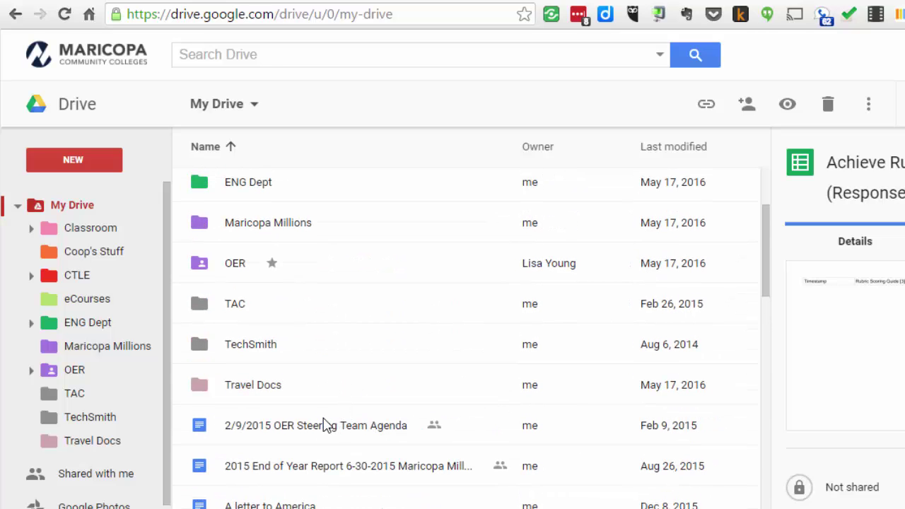
scroll(321, 424, "up", 2)
scroll(322, 424, "up", 1)
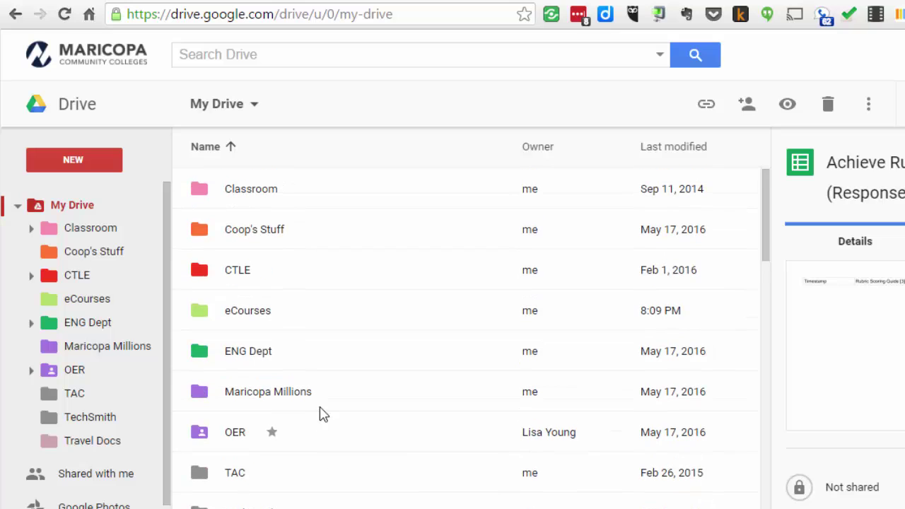
scroll(376, 382, "down", 1)
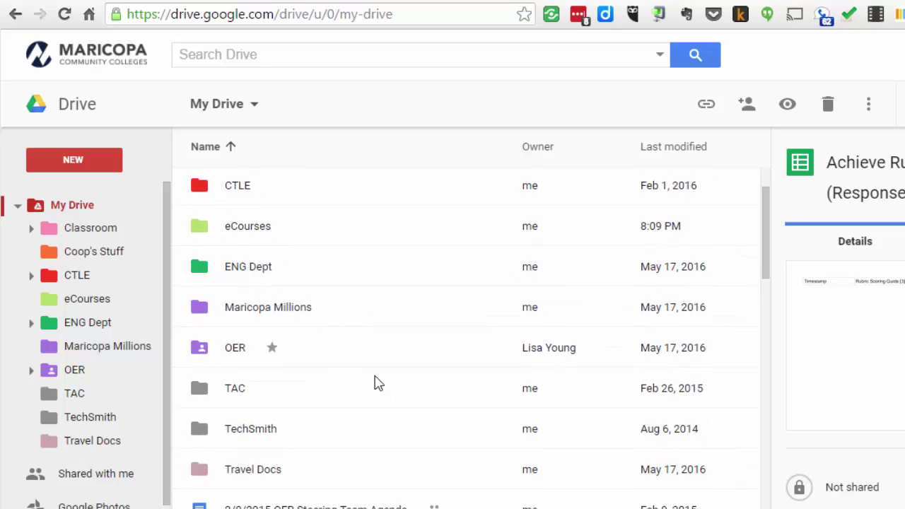
scroll(376, 383, "down", 2)
left_click(315, 435)
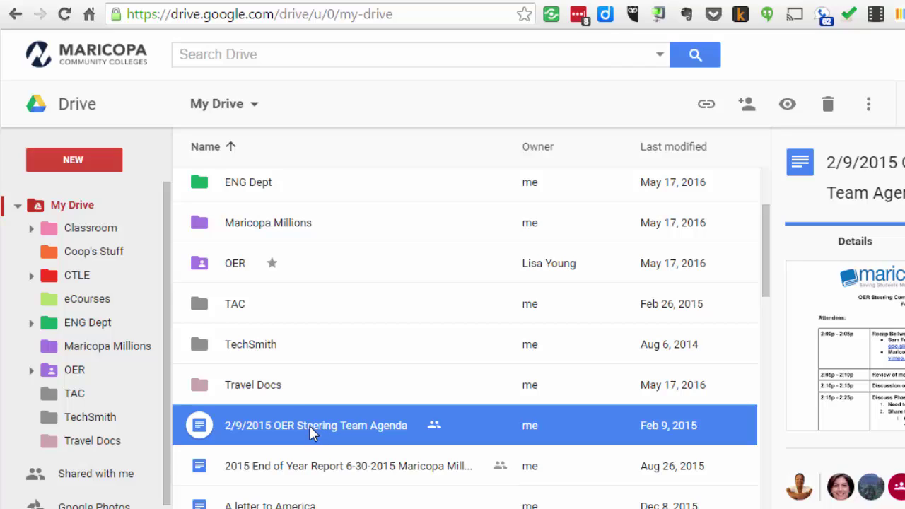
- Drag the OER Steering Team Agenda into TAC and the 2015 End of Year Report into Maricopa Millions
left_click_drag(310, 426, 247, 283)
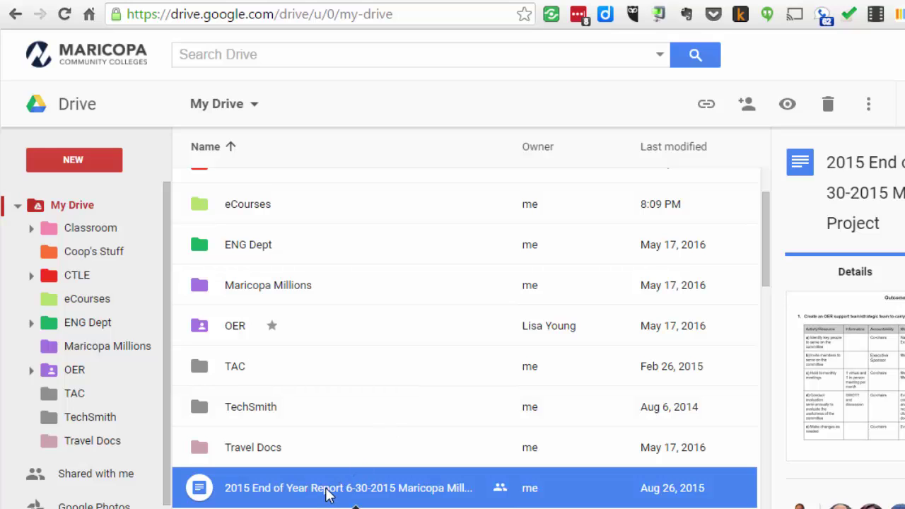
left_click_drag(327, 494, 298, 287)
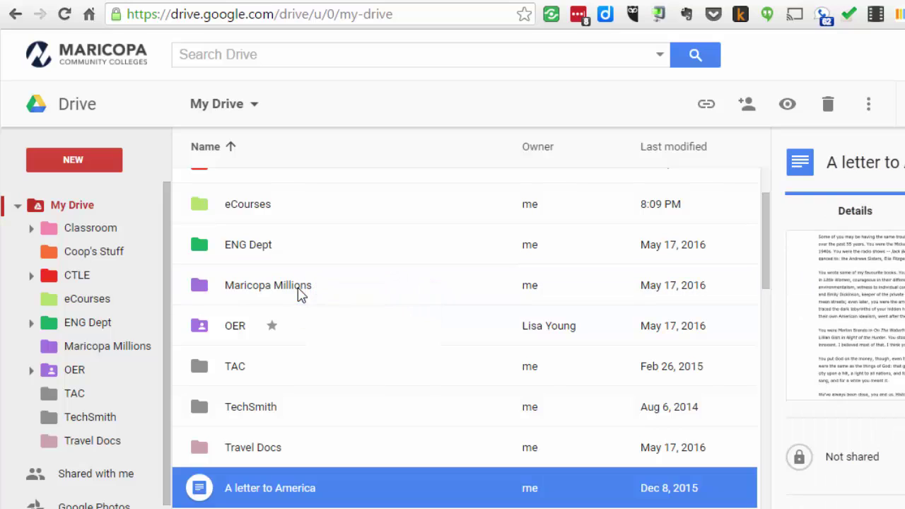
scroll(415, 359, "down", 2)
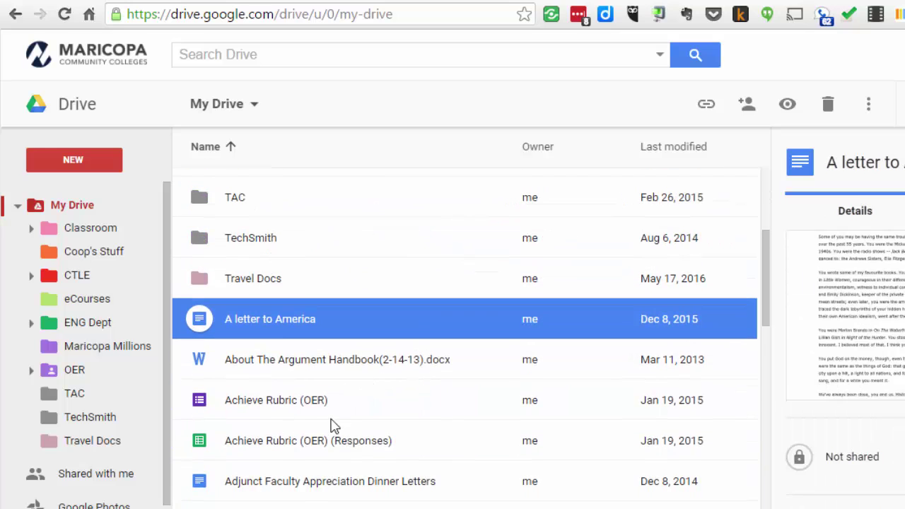
left_click(273, 360)
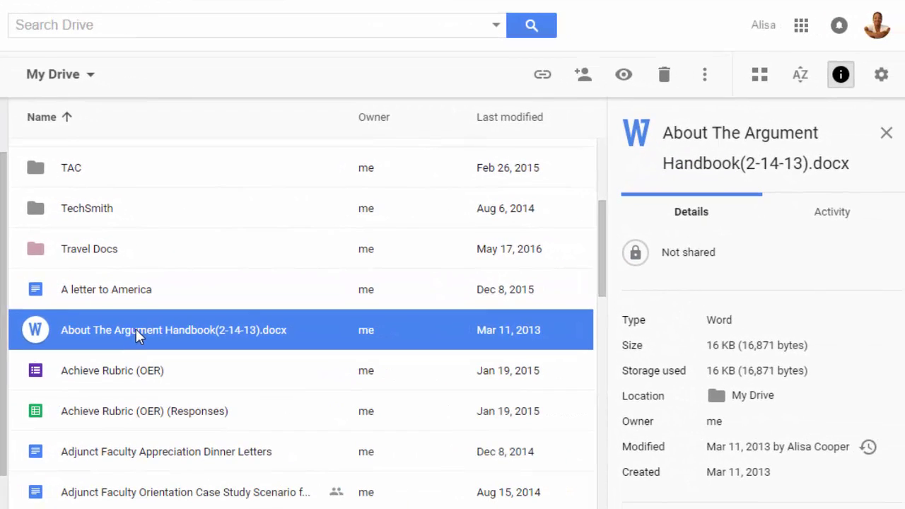
left_click(704, 75)
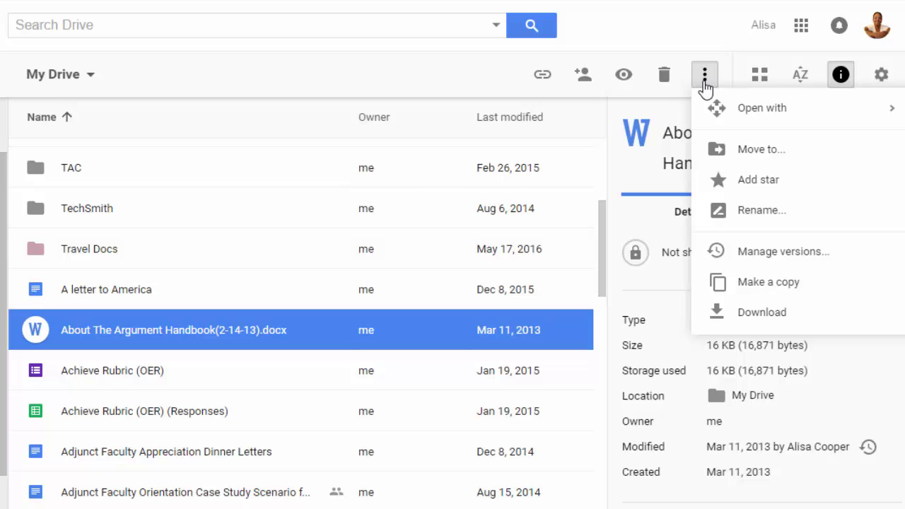
left_click(747, 218)
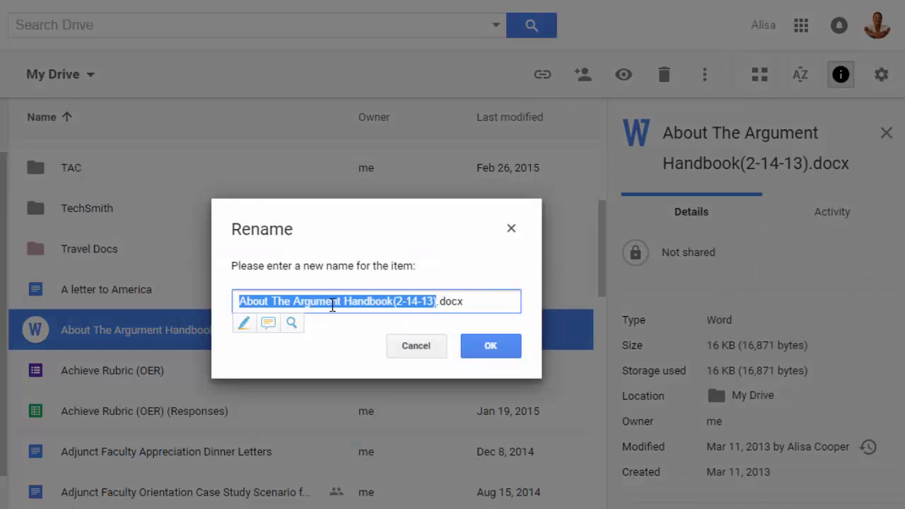
left_click(488, 346)
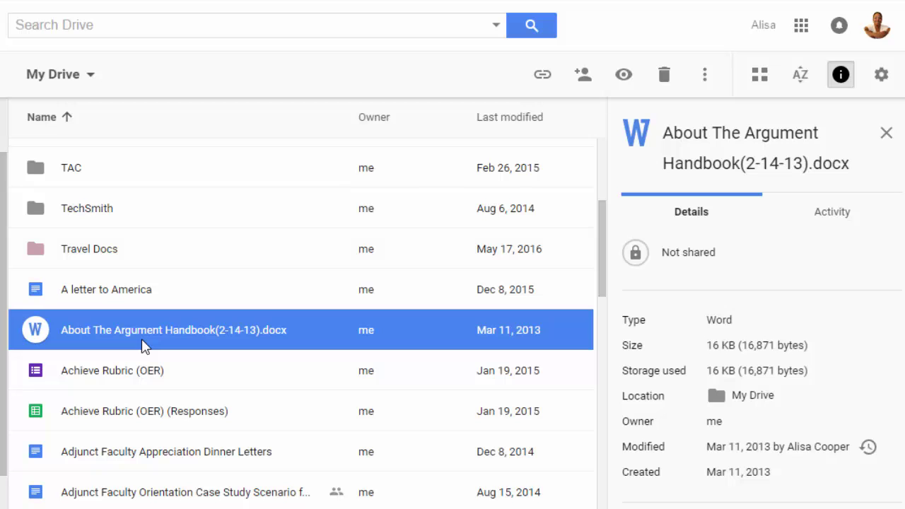
- Select Achieve Rubric (OER) and its Responses sheet, and drag both into Maricopa Millions
left_click(99, 375)
scroll(253, 263, "down", 1)
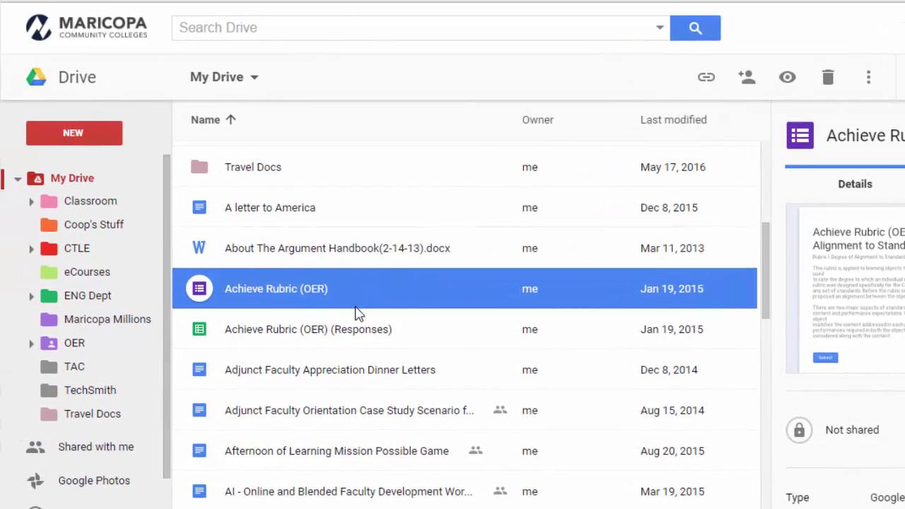
left_click(275, 335, "shift")
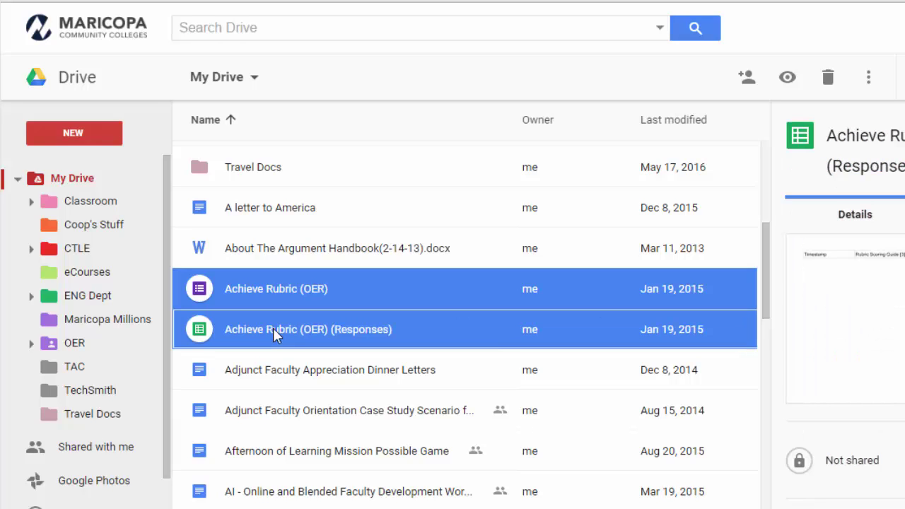
scroll(325, 315, "up", 3)
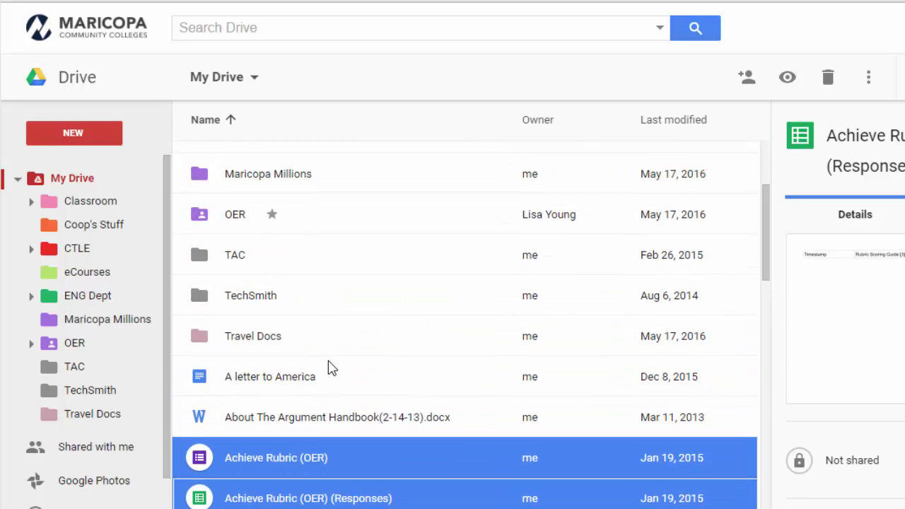
left_click_drag(282, 461, 241, 276)
scroll(374, 309, "down", 5)
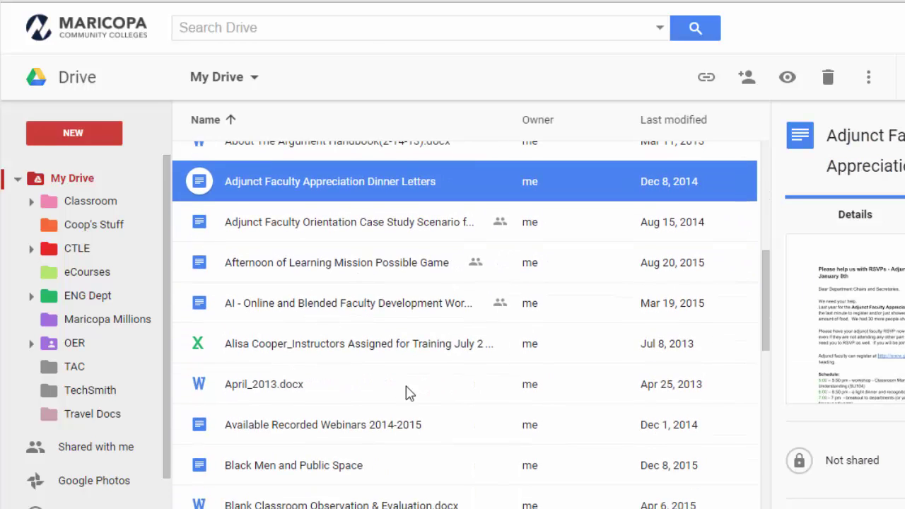
- Open Available Recorded Webinars 2014-2015 and confirm it is stored only in My Drive
double_click(293, 427)
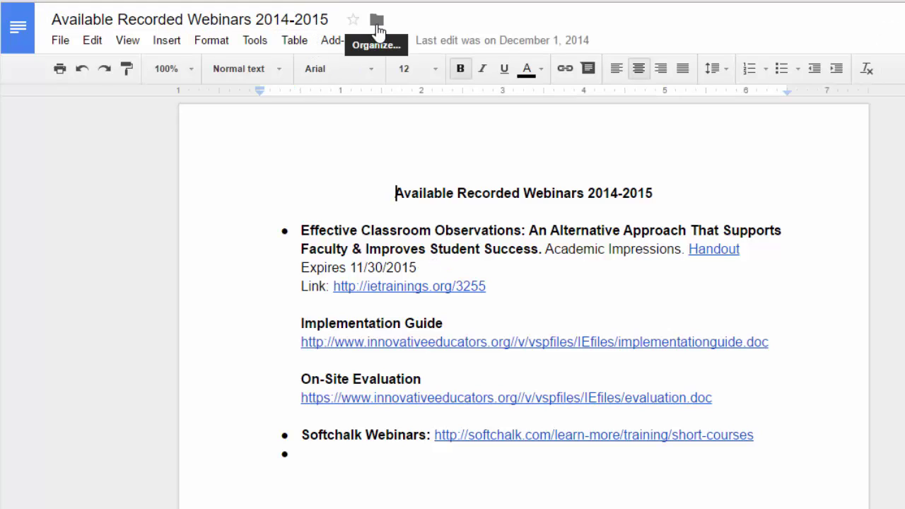
left_click(376, 21)
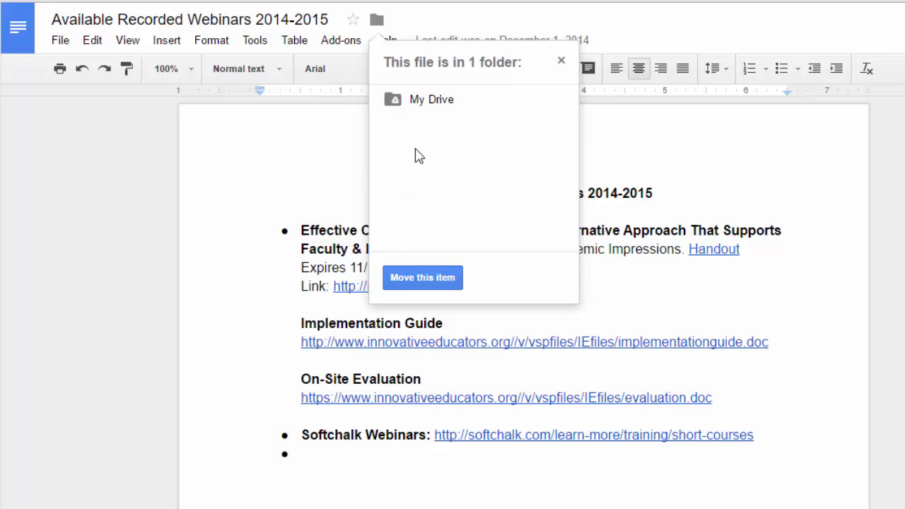
left_click(561, 61)
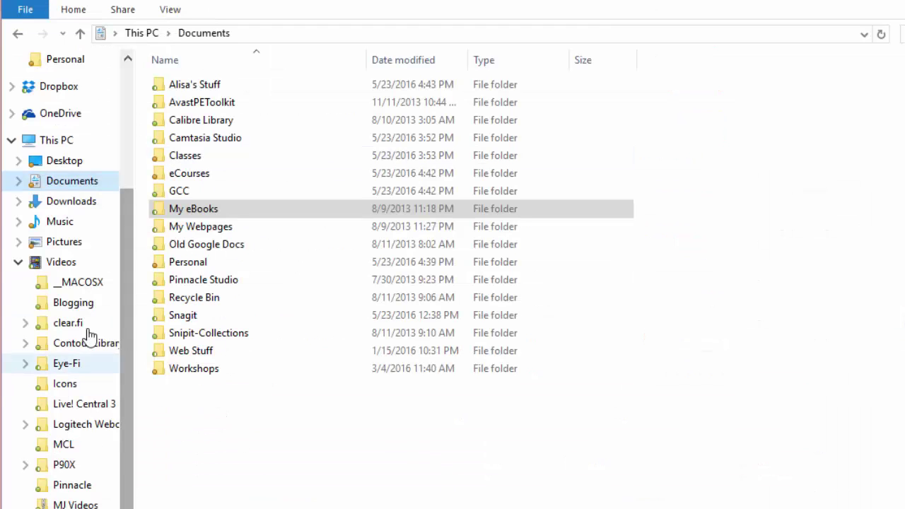
- Navigate to the Documents > Classes > Technology folder
left_click(62, 185)
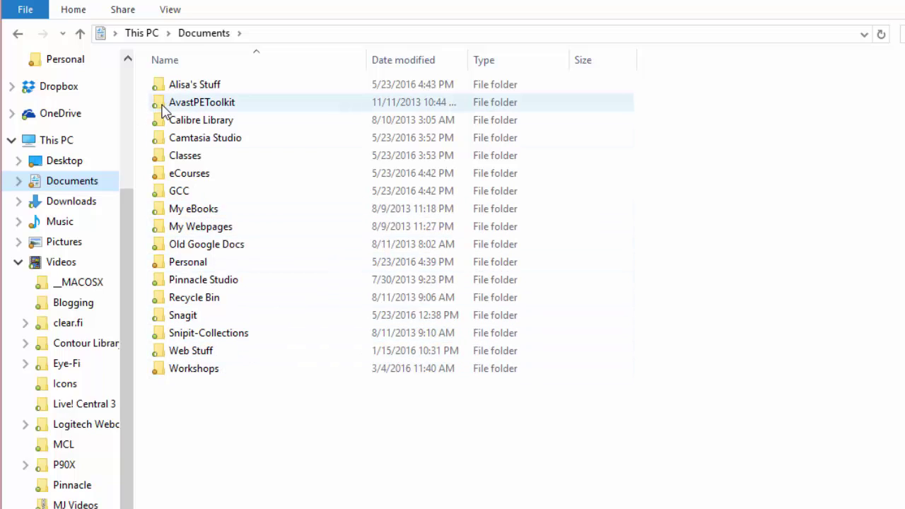
double_click(188, 159)
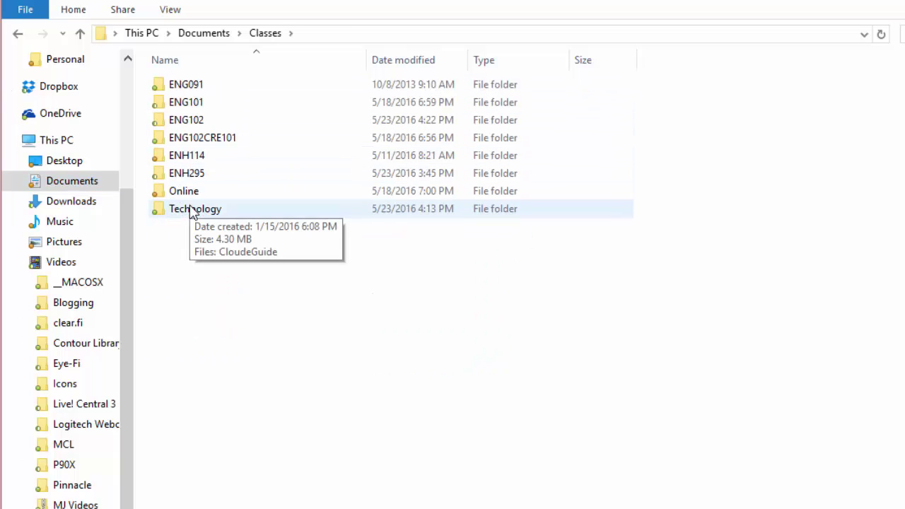
double_click(193, 209)
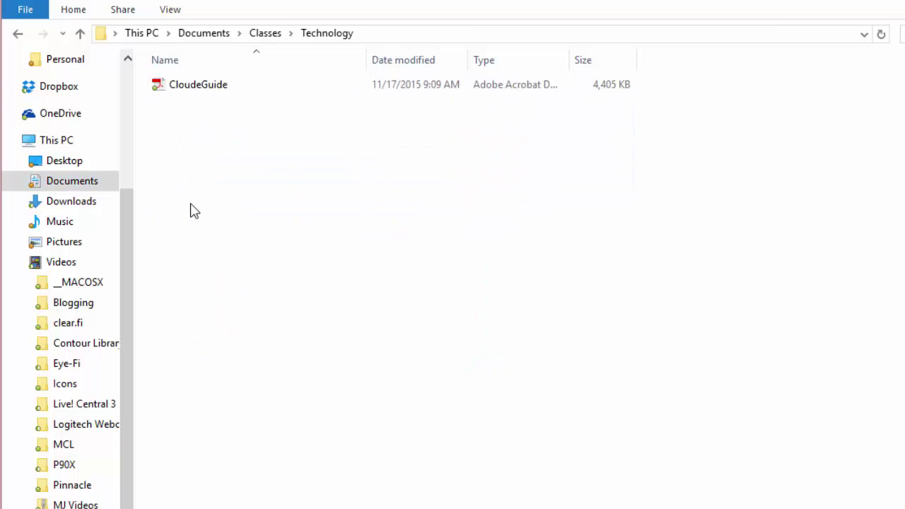
- Rename the CloudeGuide PDF to CloudGuide
right_click(199, 91)
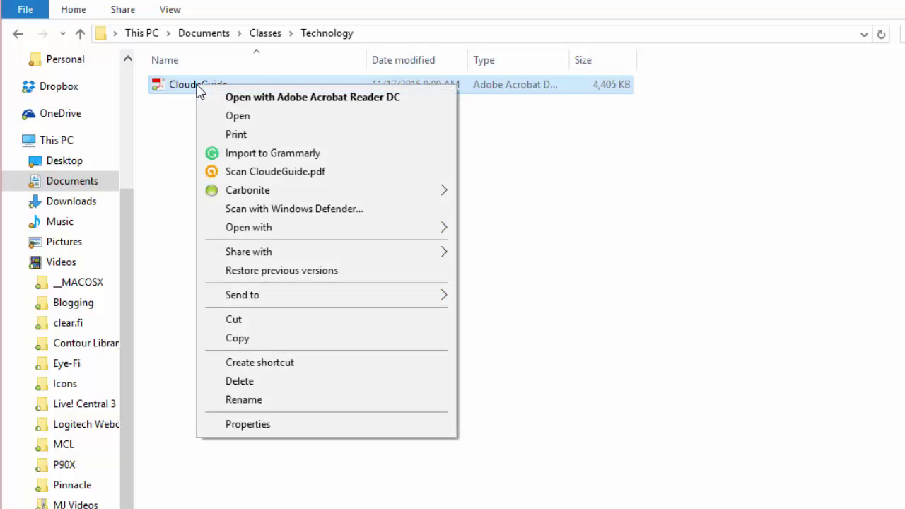
left_click(243, 401)
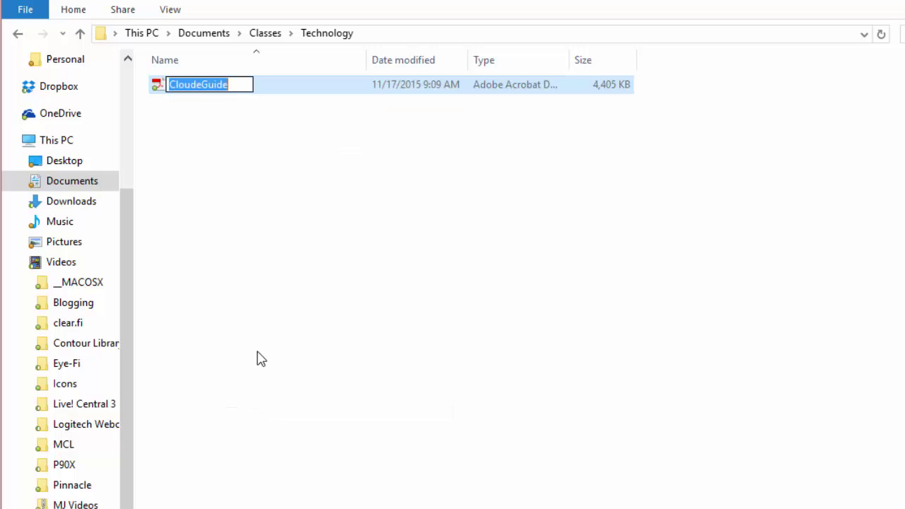
type("Cloud")
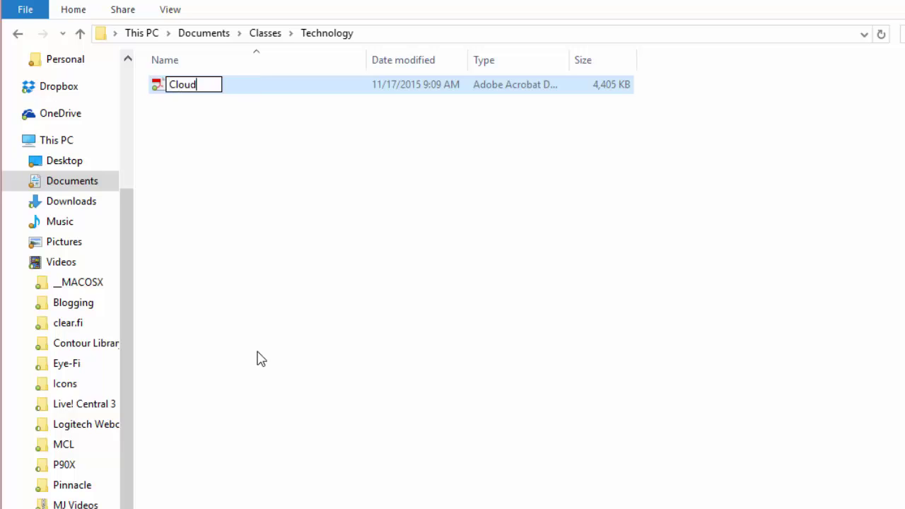
type("Guide")
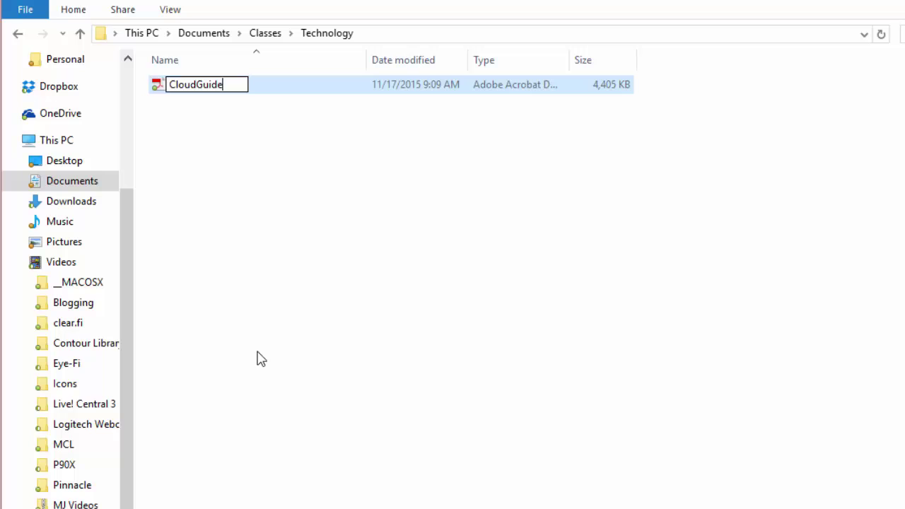
key("Return")
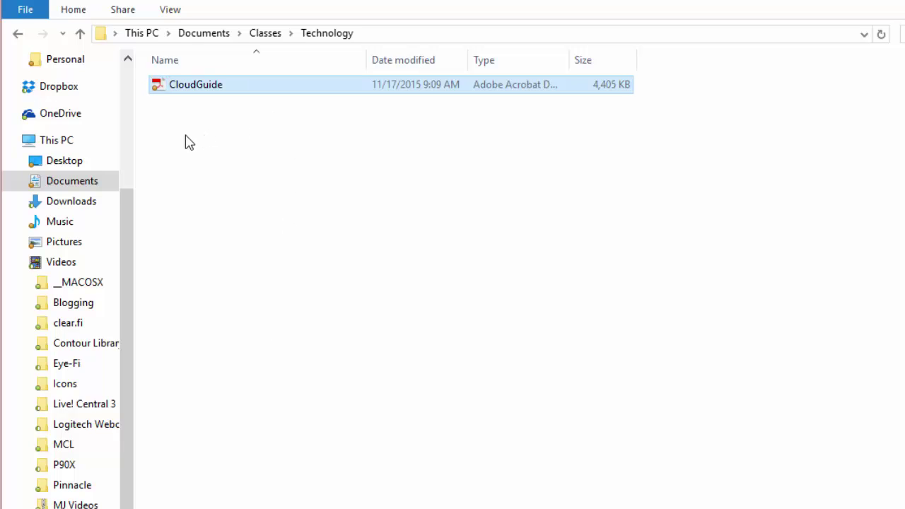
left_click_drag(158, 86, 201, 95)
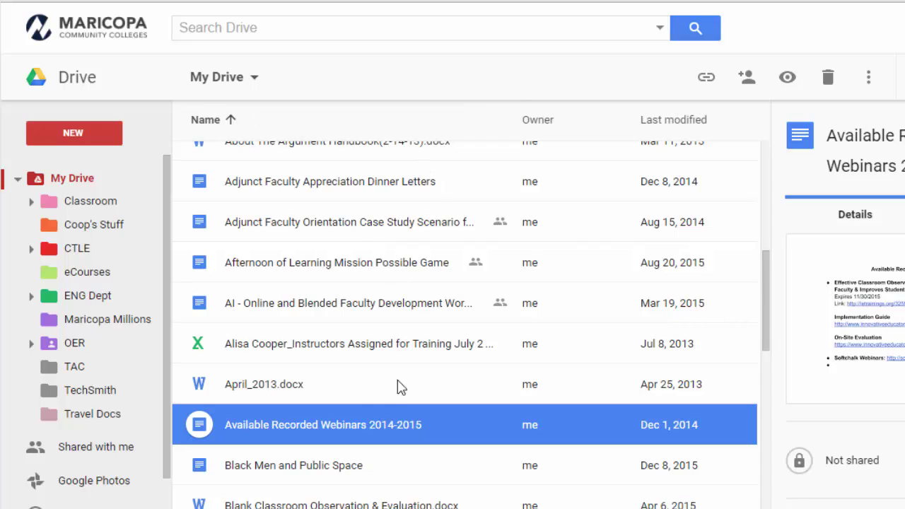
- Scroll the My Drive list back up to show its colour-coded folders
scroll(375, 403, "up", 10)
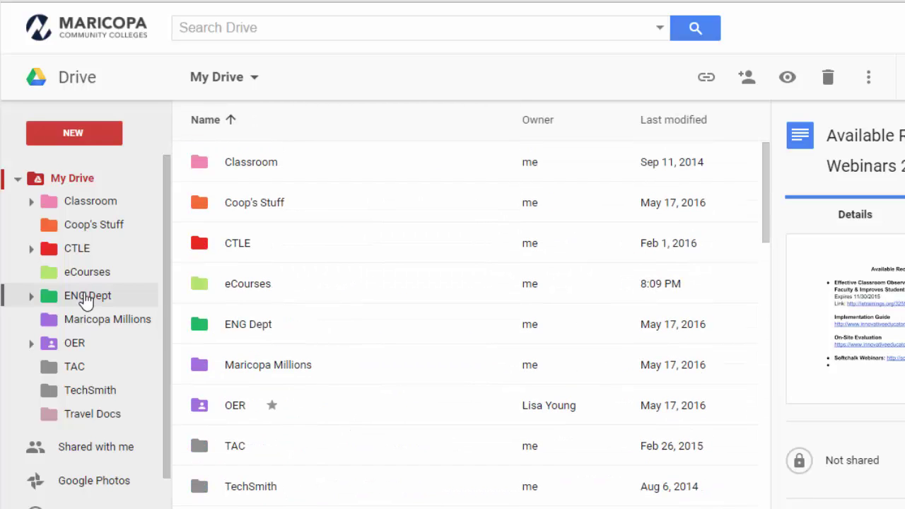